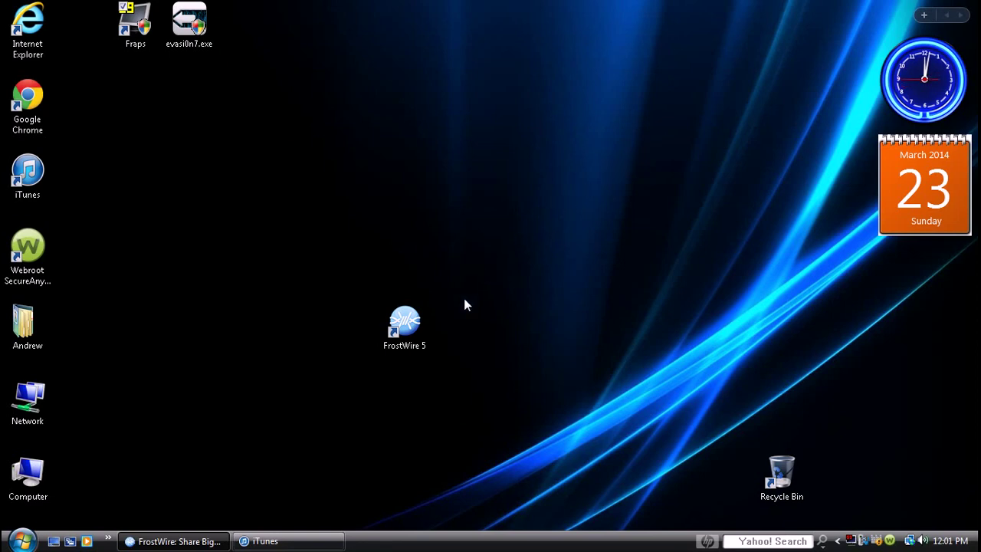
Step: Move the Webroot SecureAnywhere desktop shortcut beside the FrostWire 5 shortcut and leave no icon selected
left_click(411, 329)
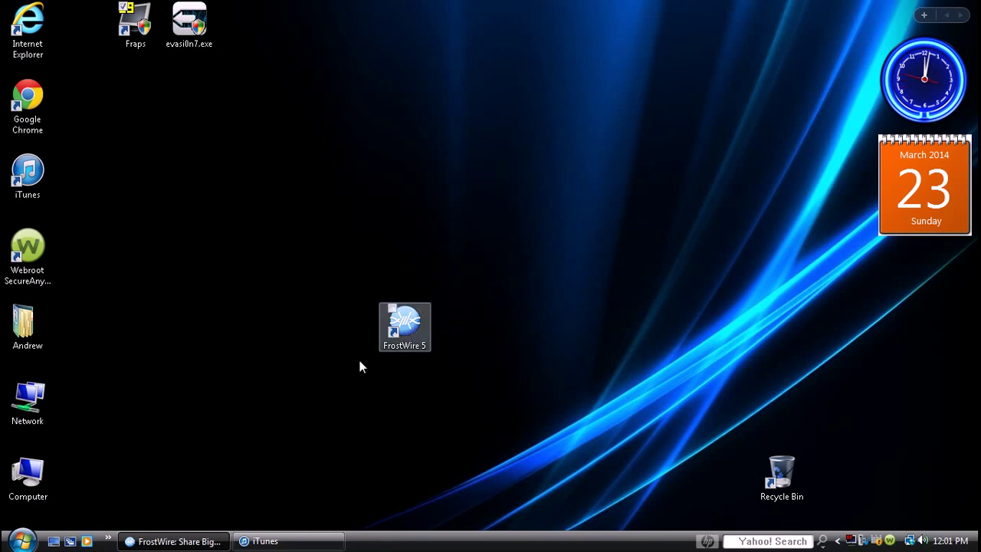
left_click(305, 319)
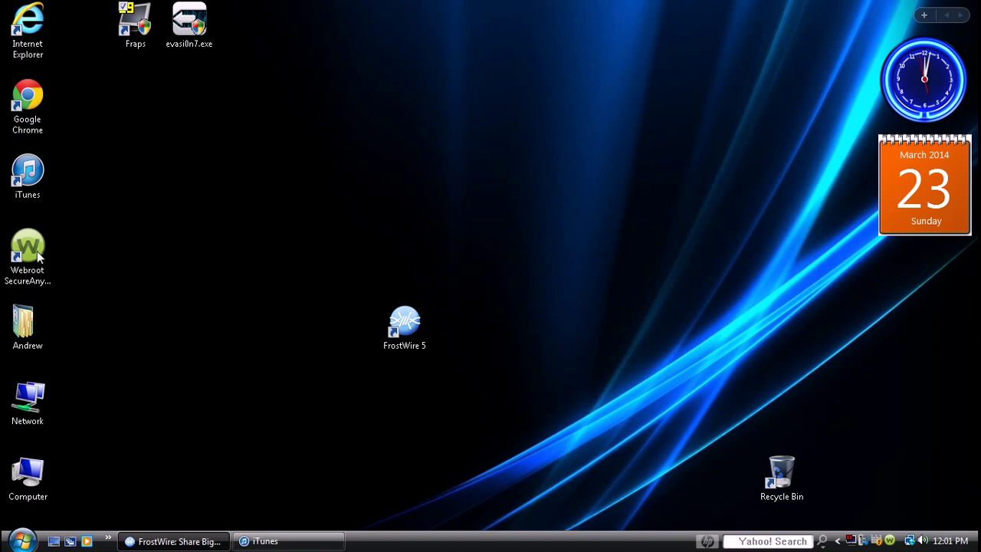
left_click_drag(39, 257, 282, 332)
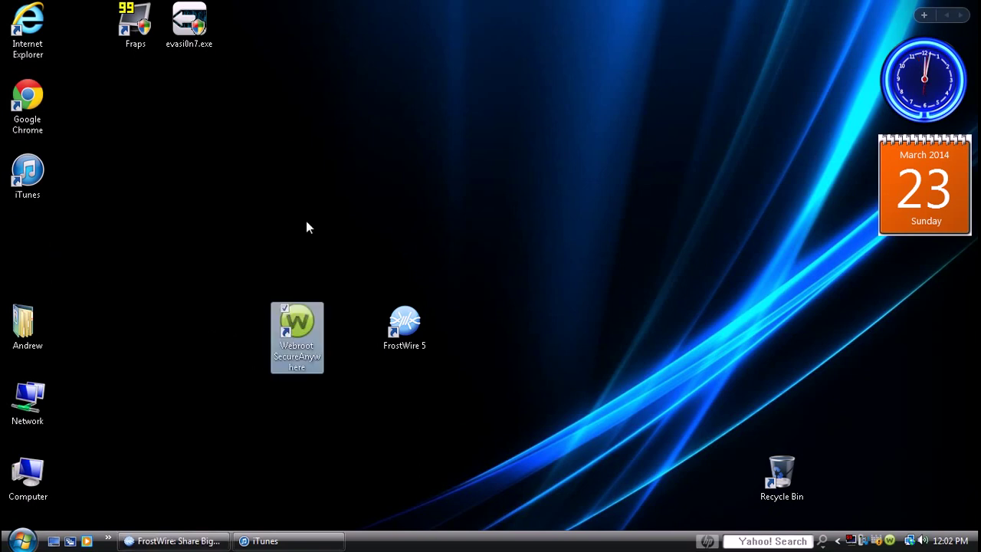
left_click(328, 332)
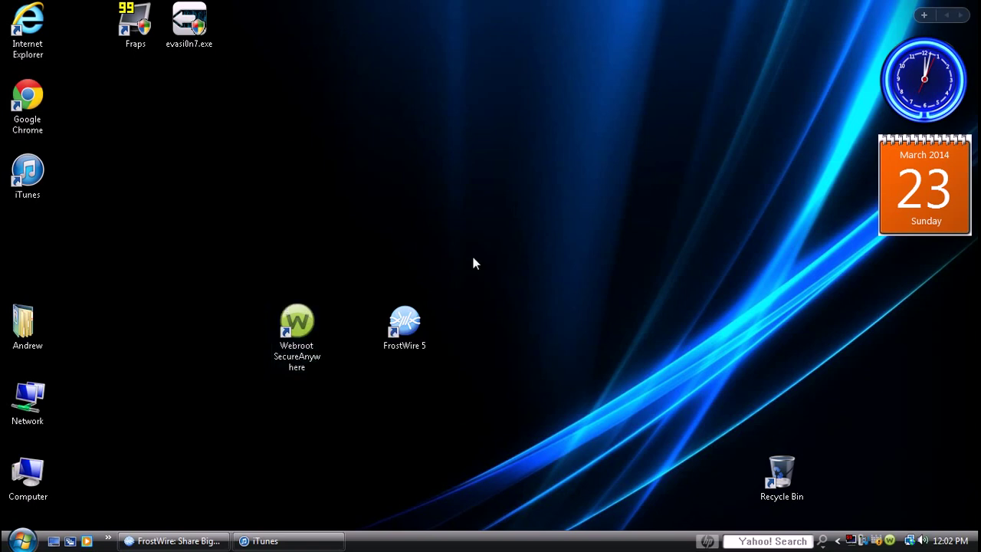
Step: Open FrostWire 5 and search for "imagine dragons"
double_click(413, 323)
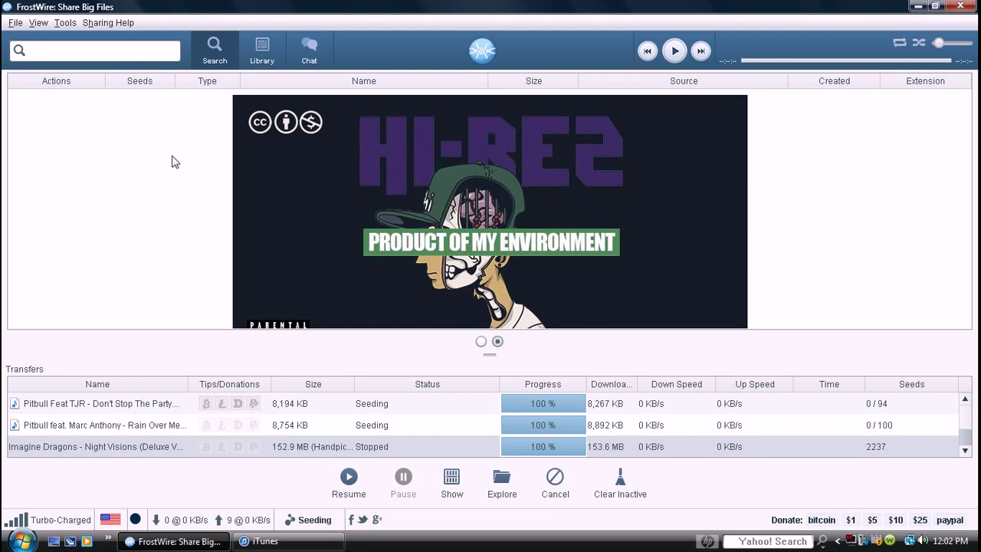
type("ma")
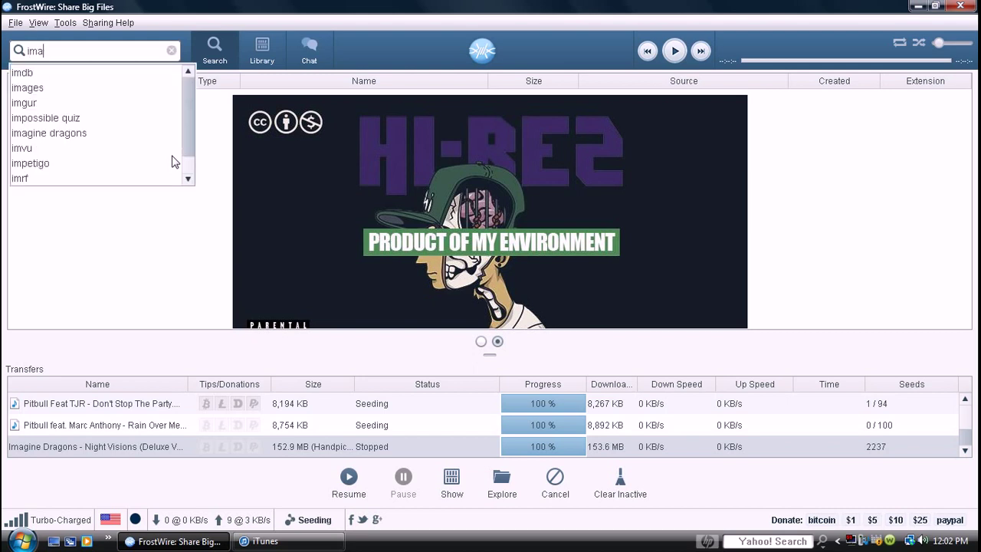
type("gin")
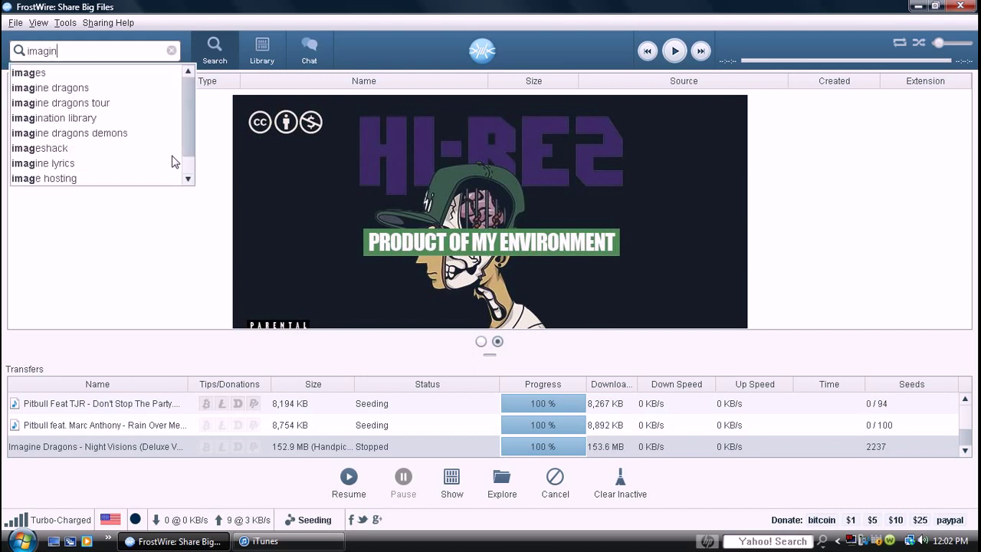
type("e dragons")
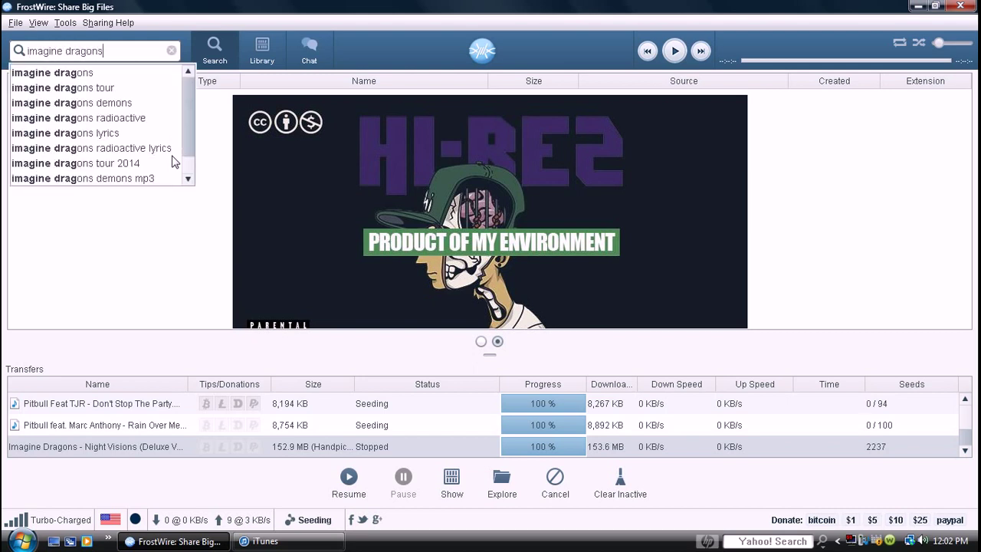
key("Return")
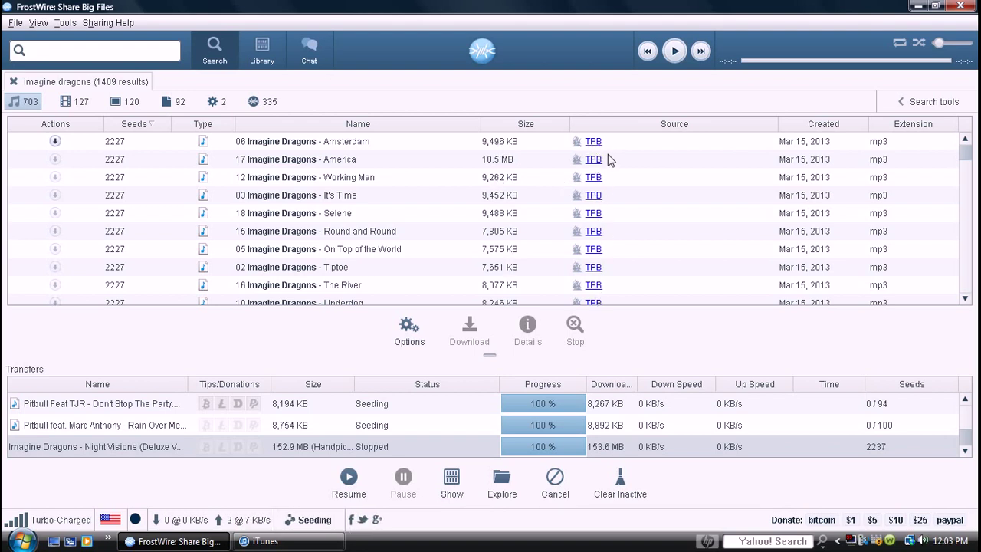
Step: Look through the Imagine Dragons audio results, comparing their seeds, file types and download sources
scroll(602, 192, "down", 5)
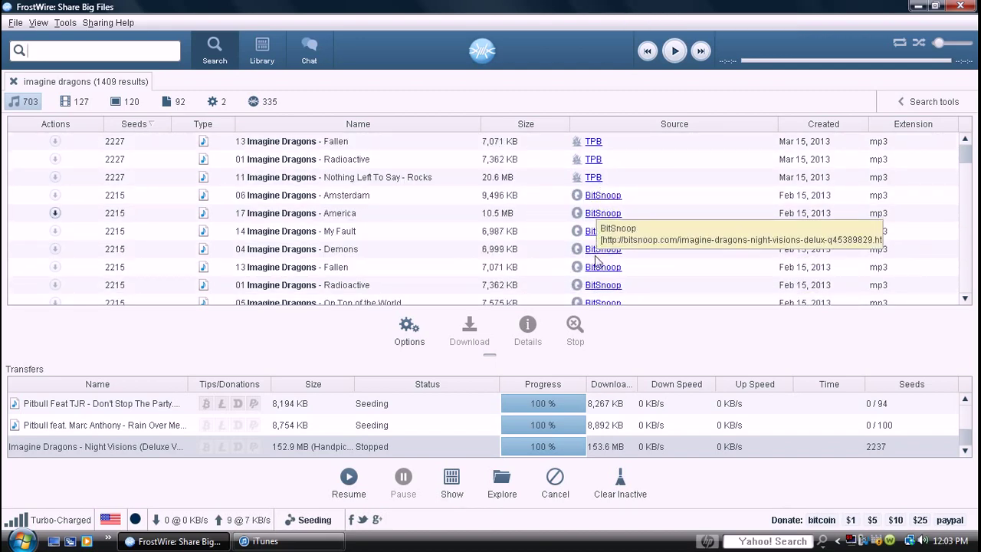
scroll(596, 260, "down", 10)
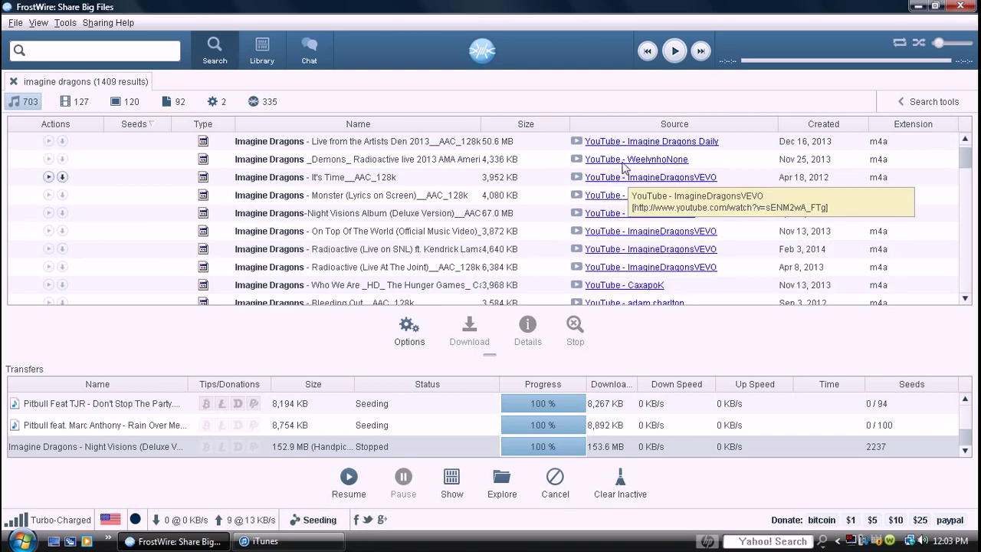
scroll(622, 168, "down", 1)
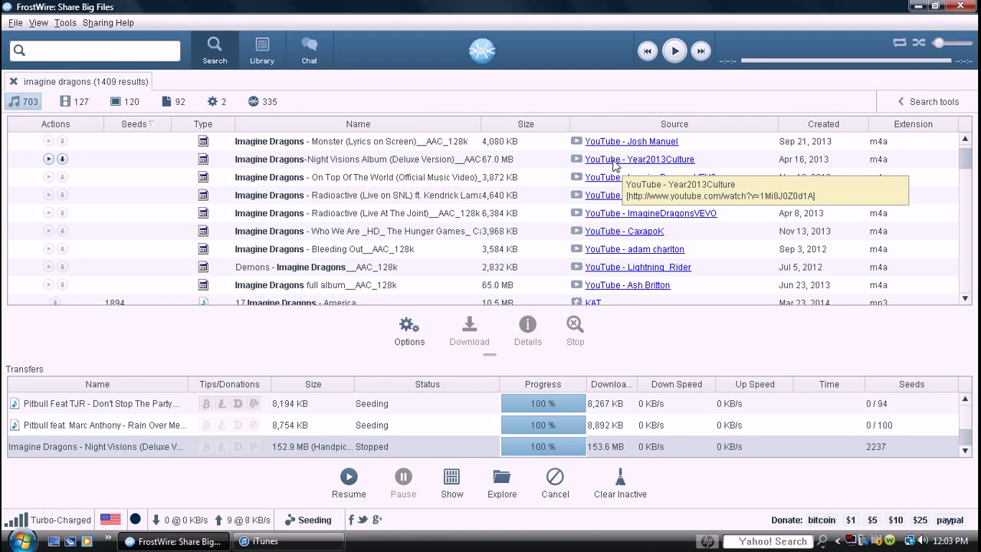
scroll(613, 165, "down", 3)
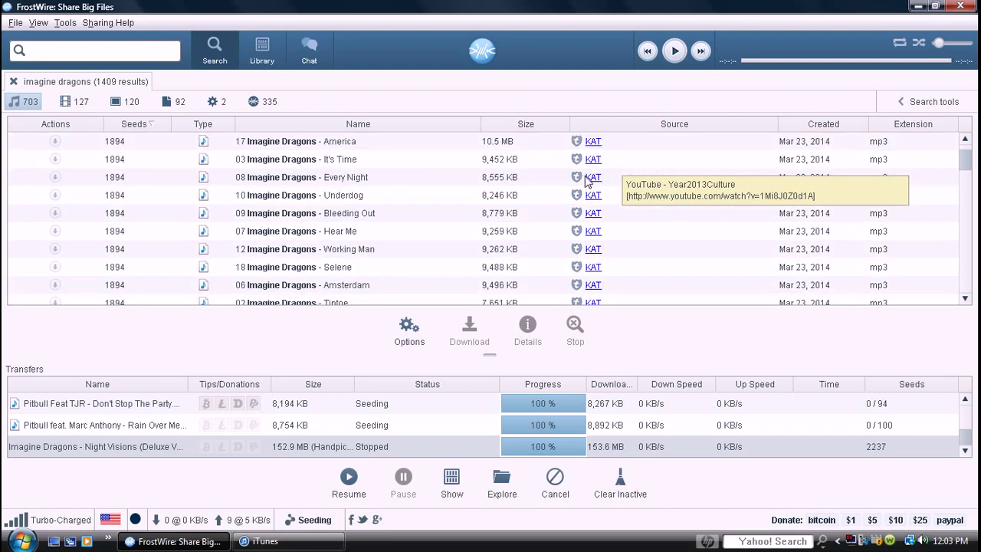
scroll(594, 230, "down", 5)
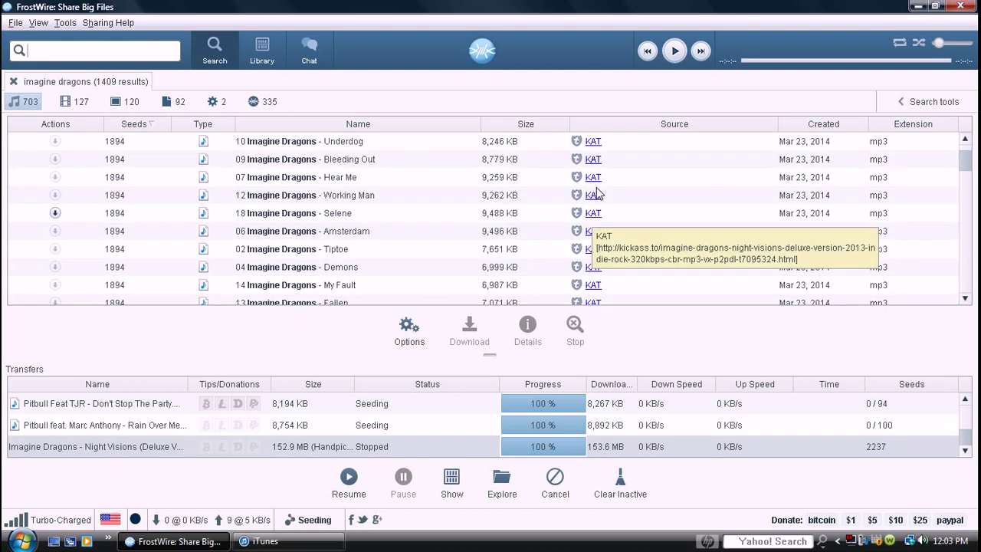
scroll(536, 218, "down", 4)
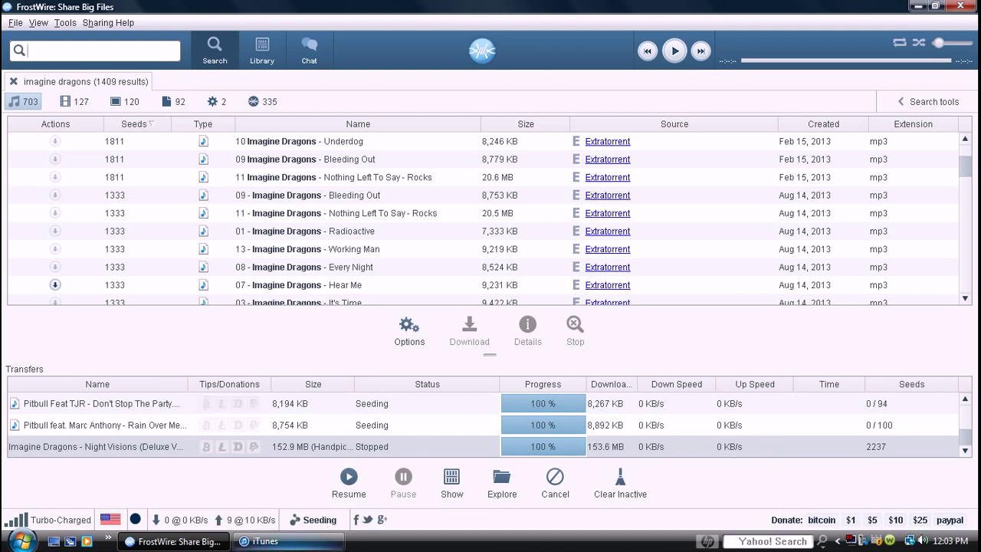
Step: Switch to iTunes, play the Imagine Dragons song Tiptoe briefly and pause it
left_click(264, 541)
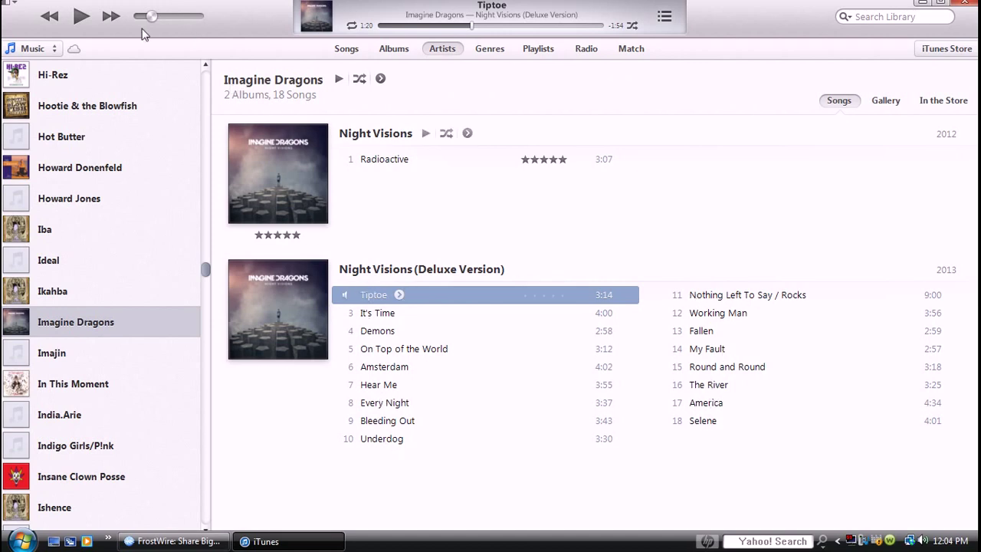
left_click(80, 16)
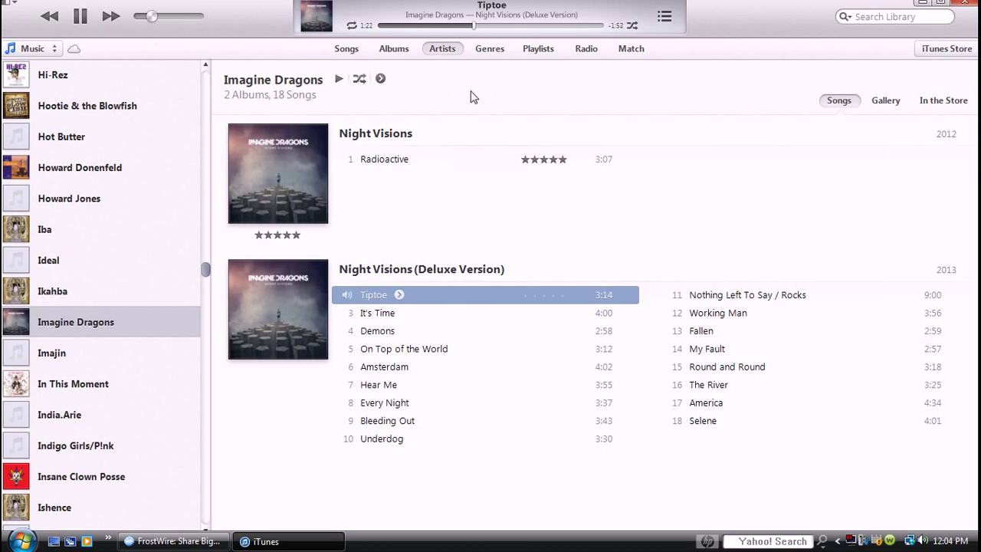
left_click(80, 16)
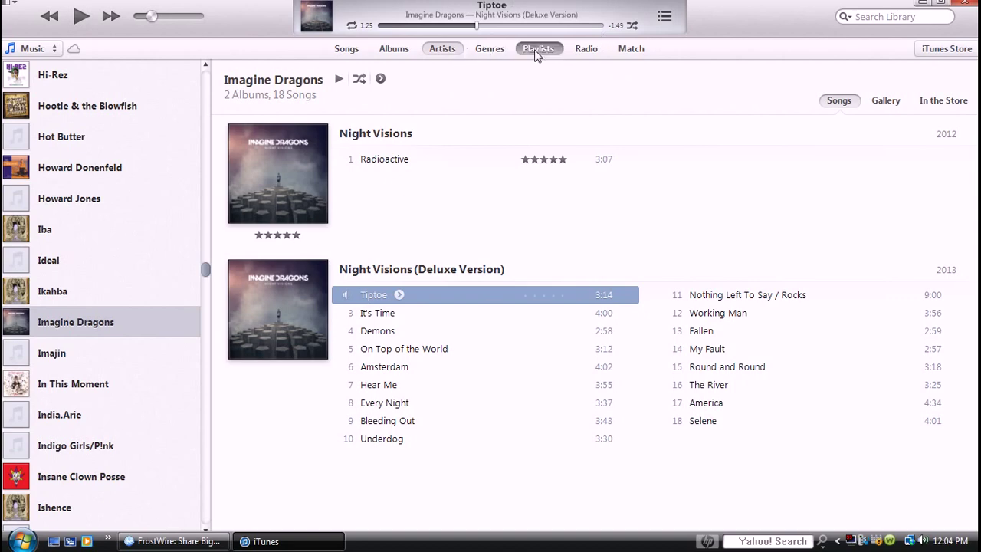
Step: Show the FrostWire playlist in iTunes and look through its songs, including the Imagine Dragons tracks near its end
left_click(538, 48)
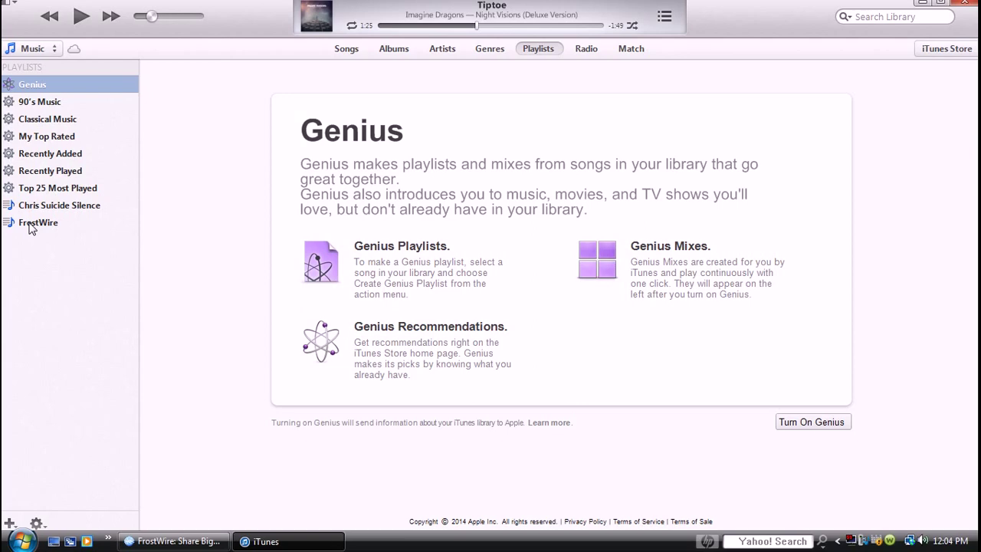
left_click(28, 224)
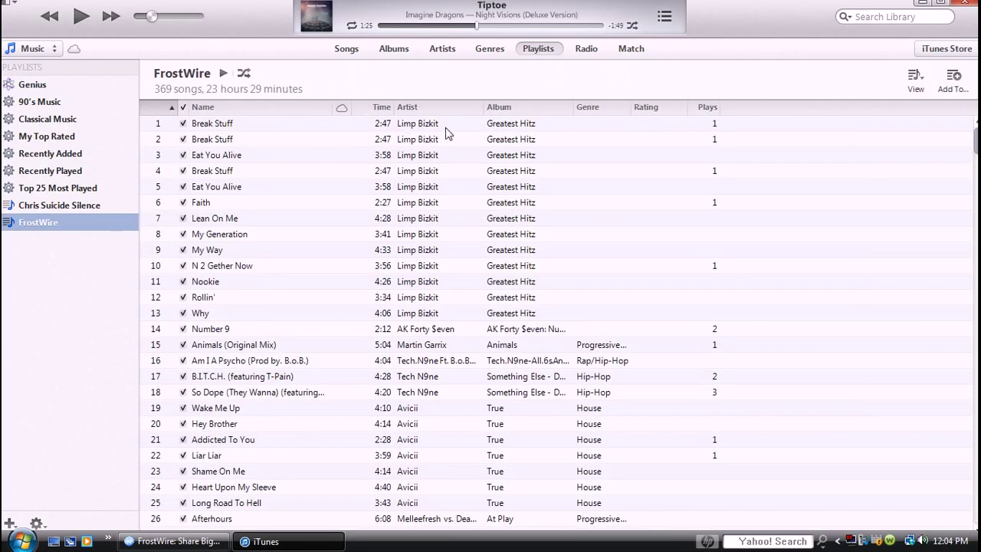
scroll(799, 155, "down", 7)
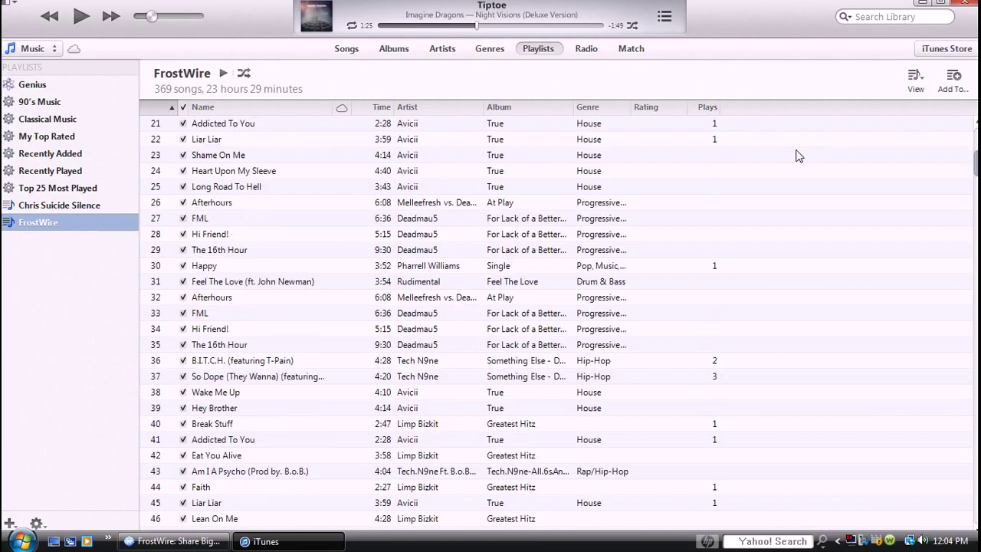
scroll(797, 158, "down", 13)
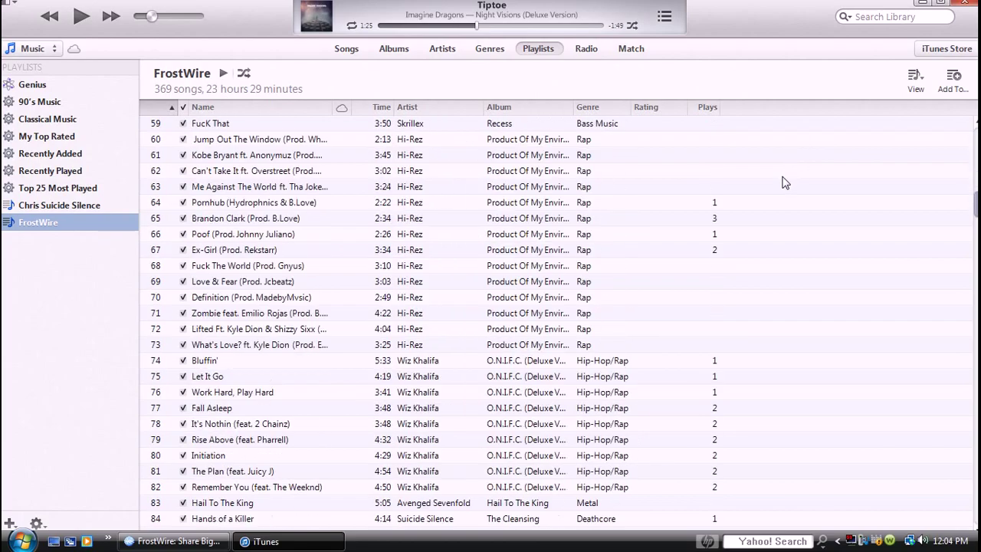
scroll(783, 191, "down", 20)
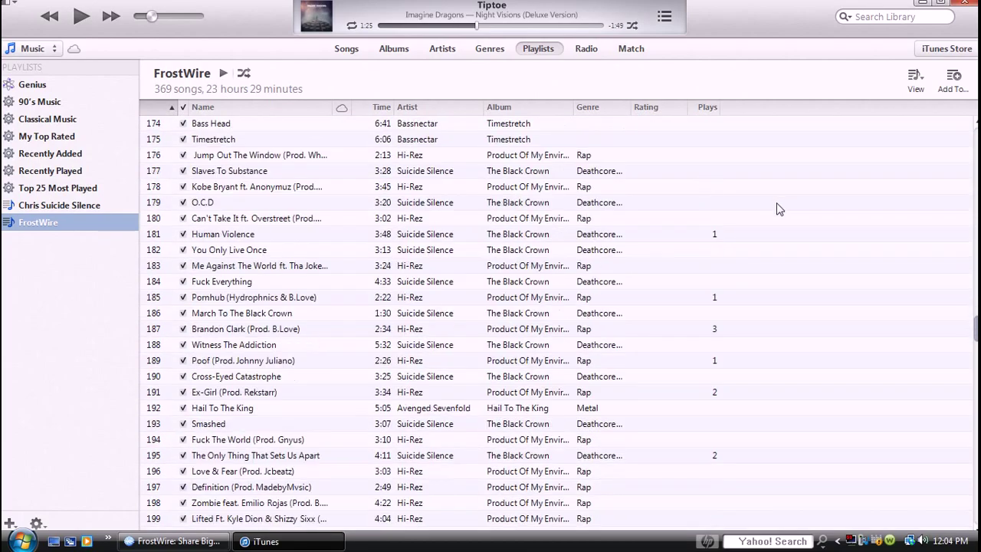
scroll(779, 208, "down", 20)
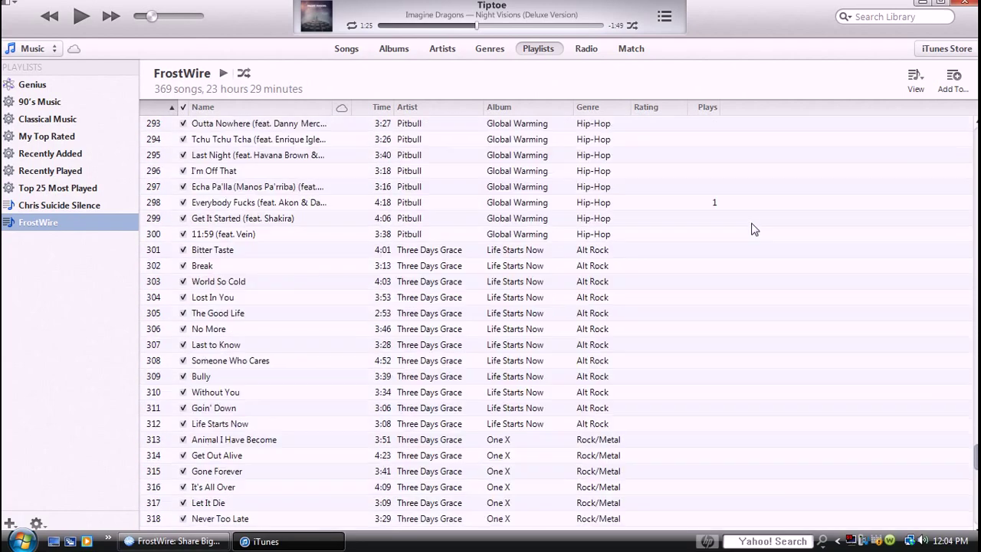
scroll(755, 228, "down", 17)
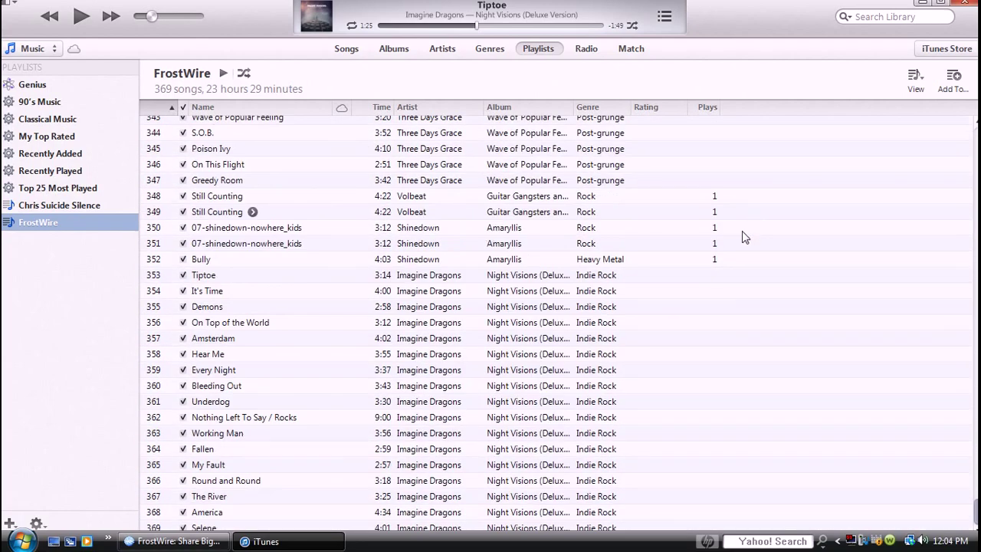
scroll(712, 222, "up", 20)
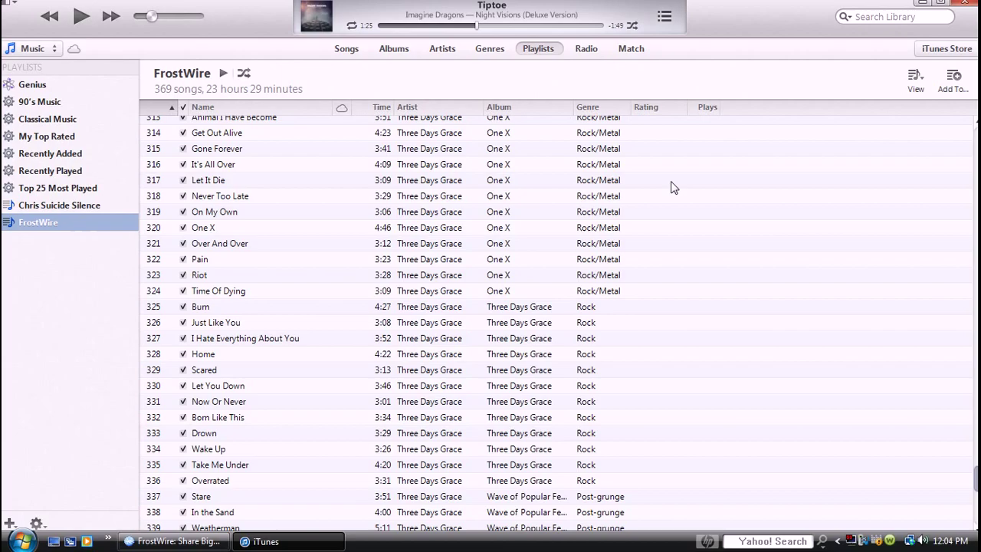
scroll(690, 180, "up", 20)
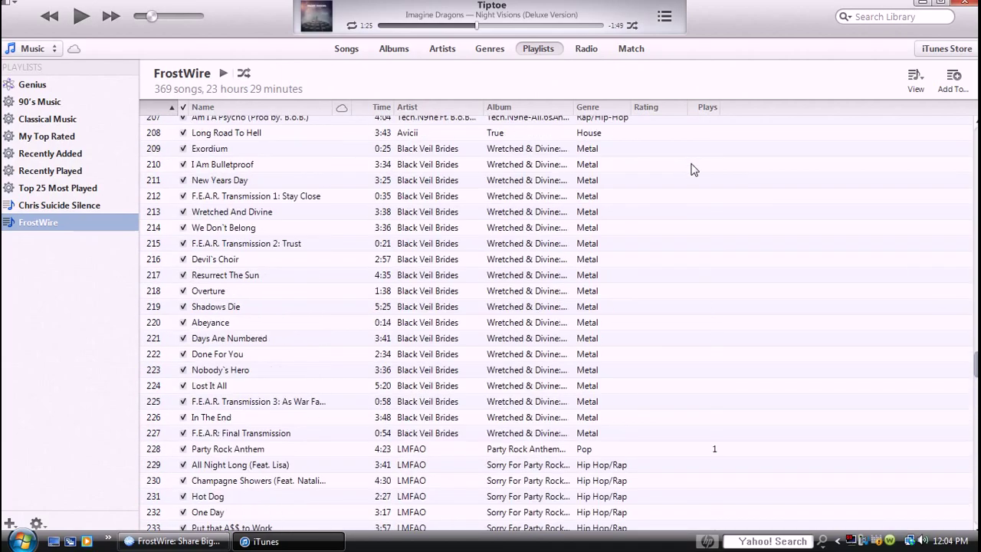
scroll(695, 168, "up", 14)
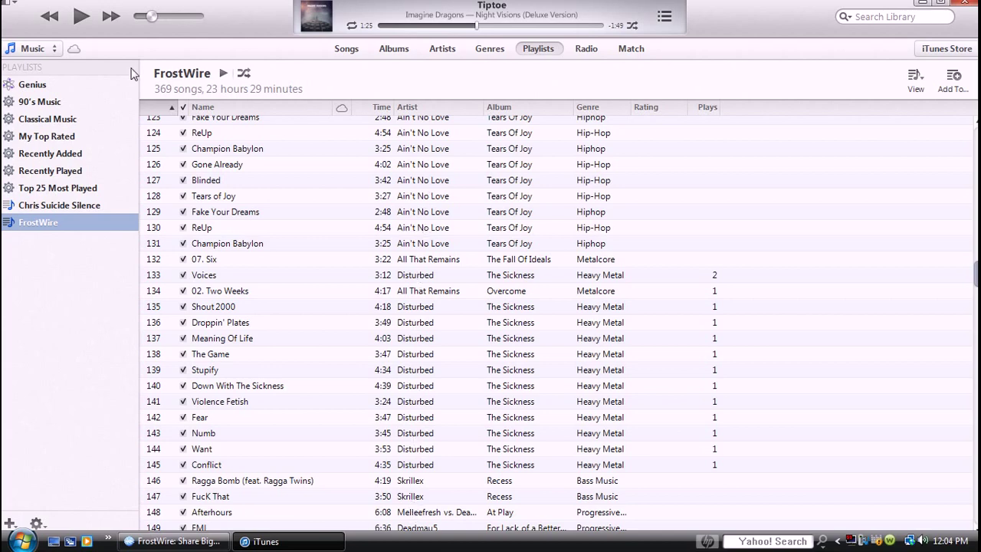
Step: Switch back to FrostWire, view the program-file results for Imagine Dragons and return to the audio results
left_click(243, 541)
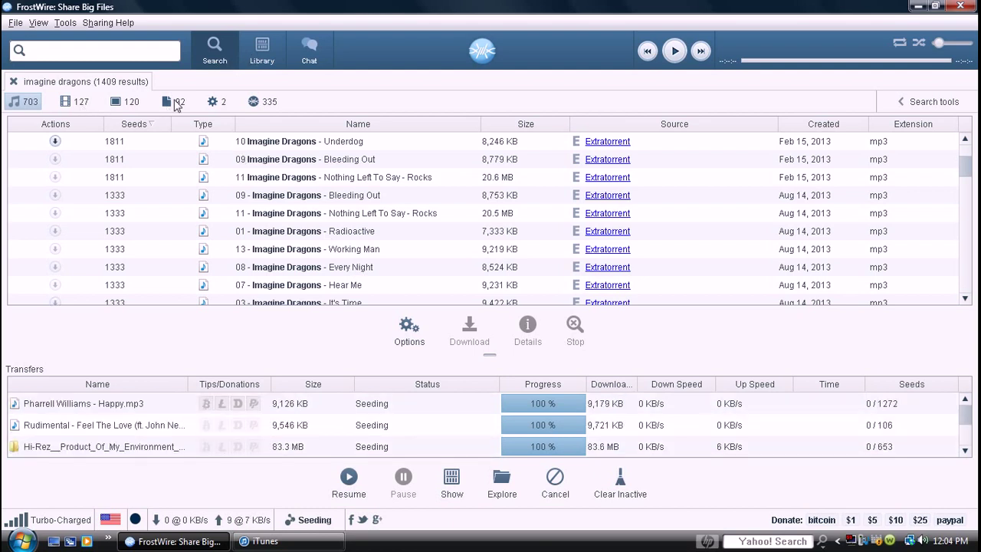
left_click(215, 103)
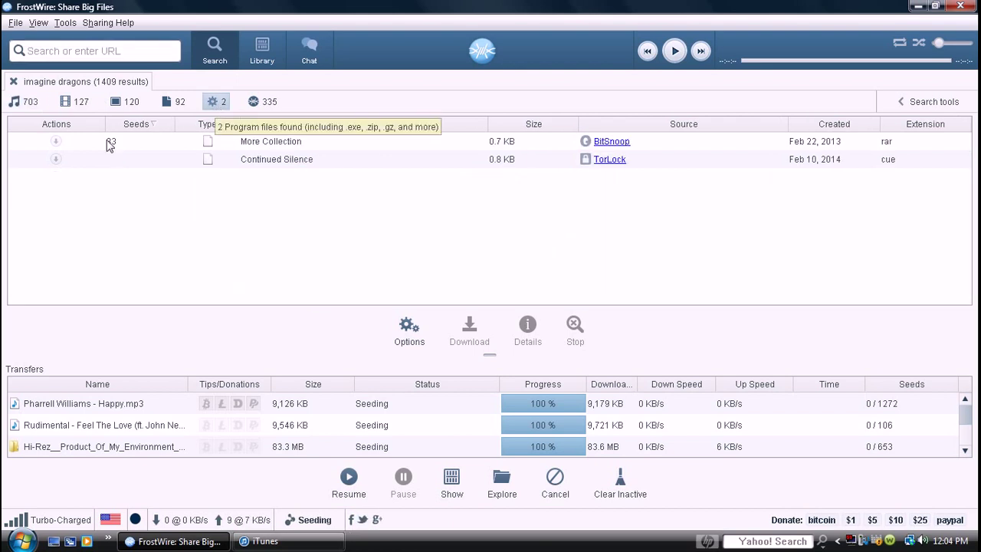
left_click(23, 102)
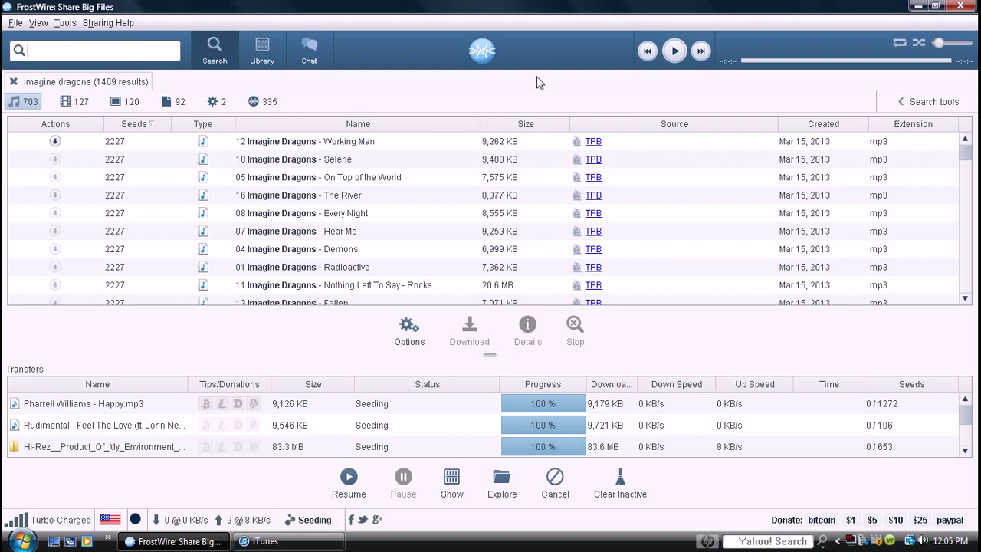
Step: Search FrostWire for the suggested term "jailbreak ios 7"
type("jail")
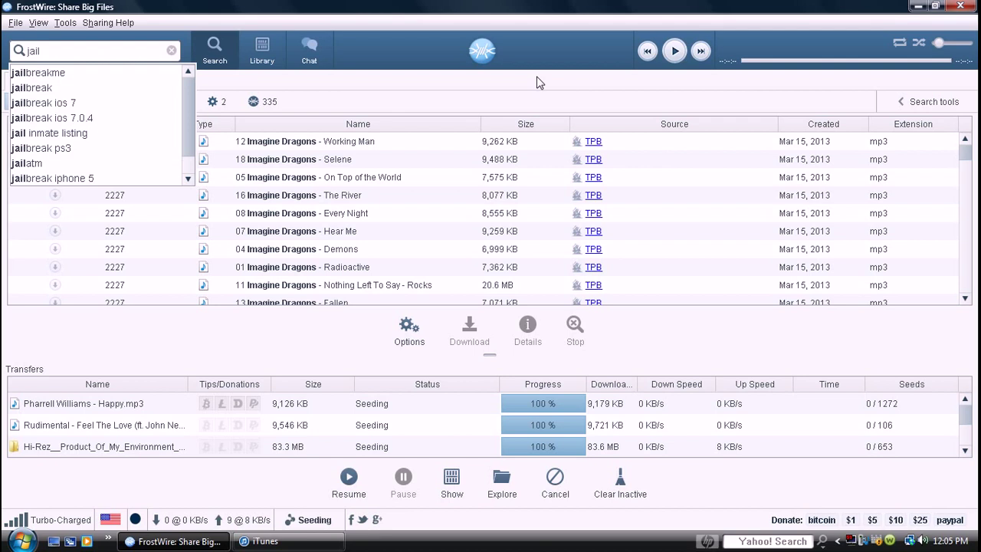
type("brek")
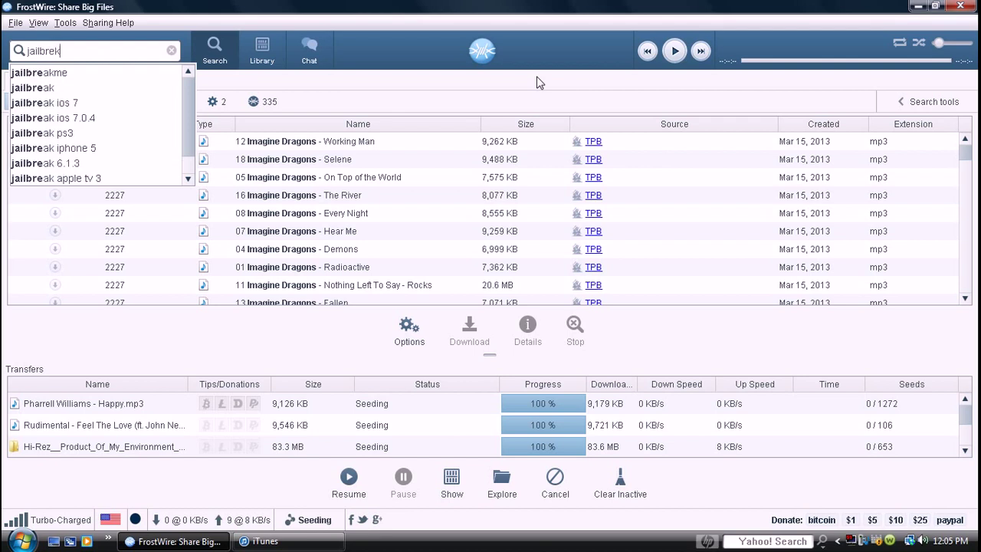
key("Down")
key("Down")
key("Down")
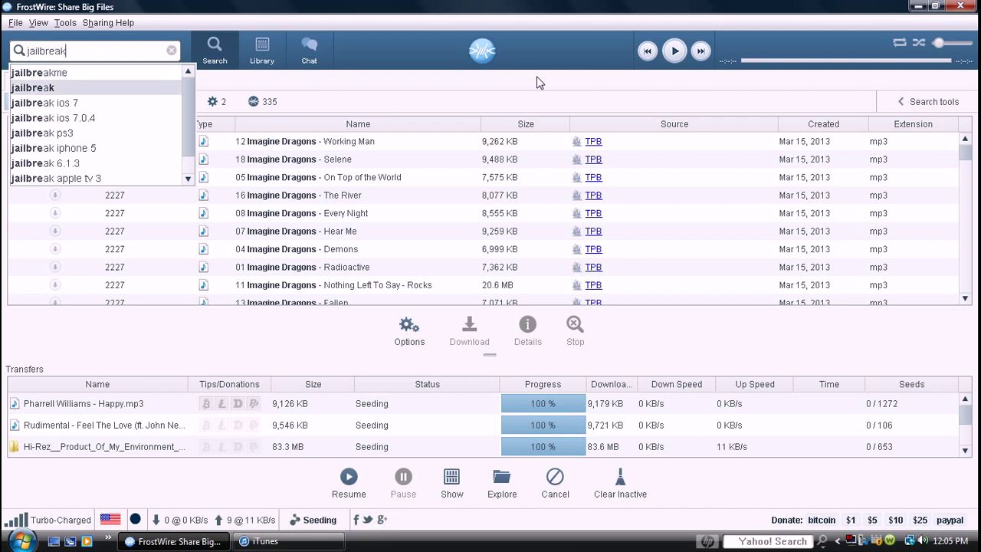
key("Escape")
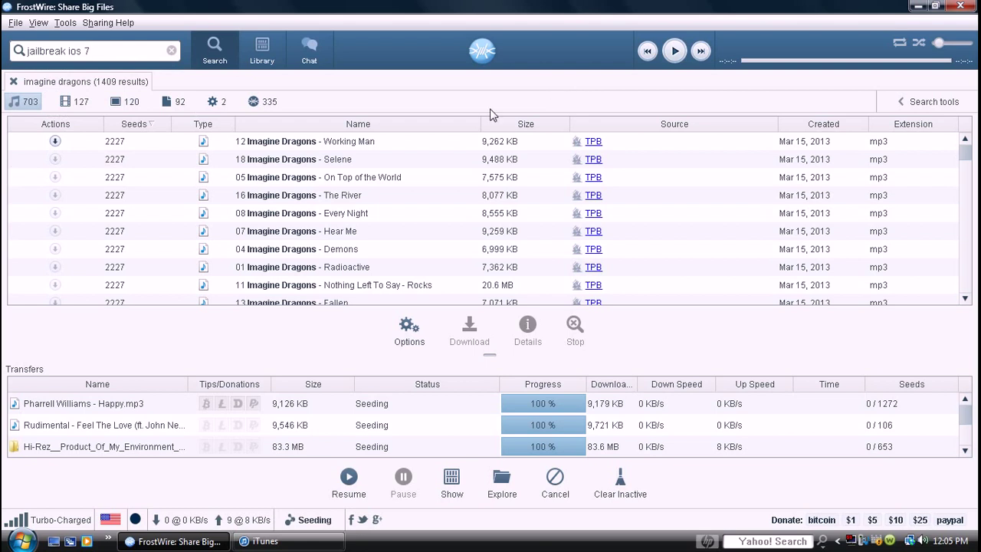
left_click(209, 60)
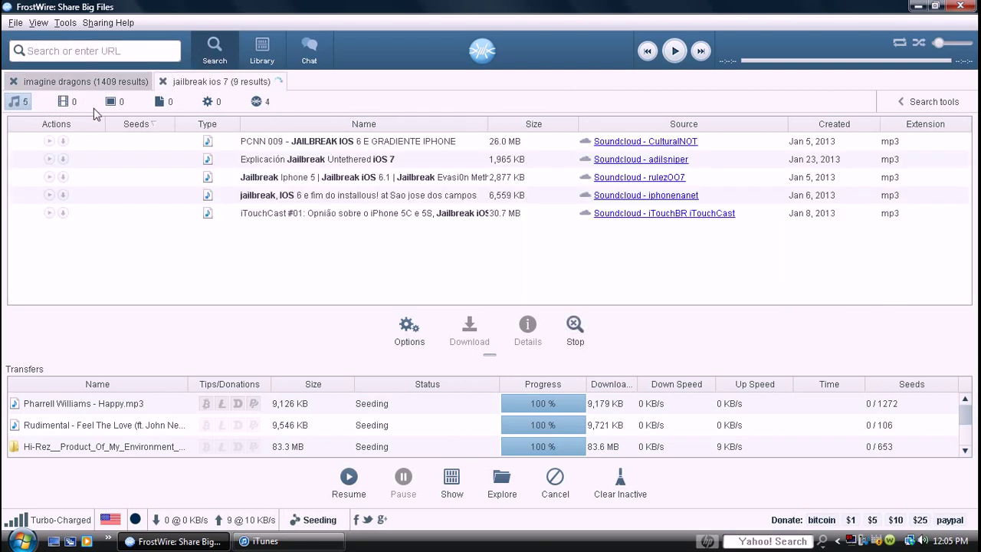
Step: Minimize FrostWire to show the evidence file evasi0n7.exe on the desktop, and switch back to FrostWire
left_click(916, 8)
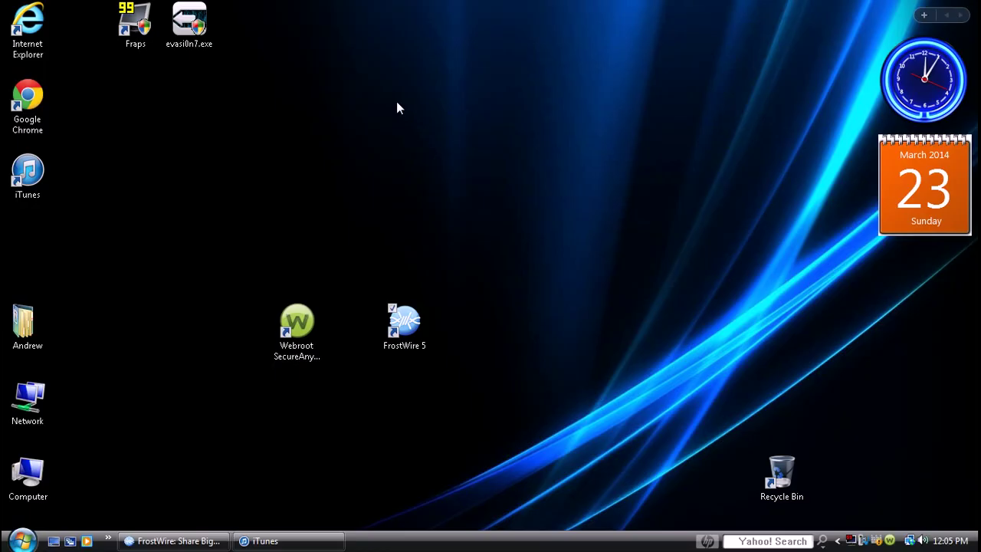
left_click(192, 23)
left_click(175, 541)
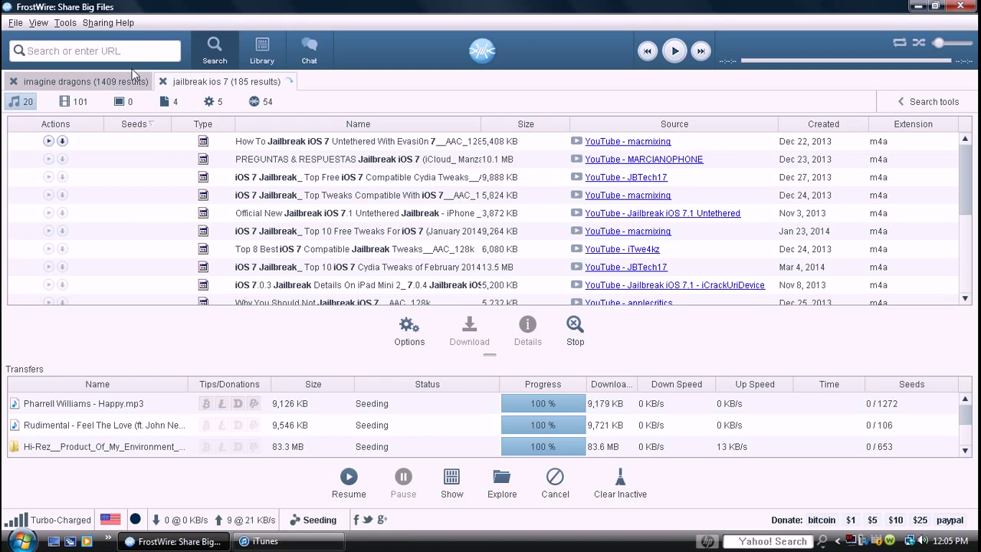
Step: Close the Imagine Dragons results, look through the program-file results for jailbreak ios 7 and return to the desktop
left_click(12, 83)
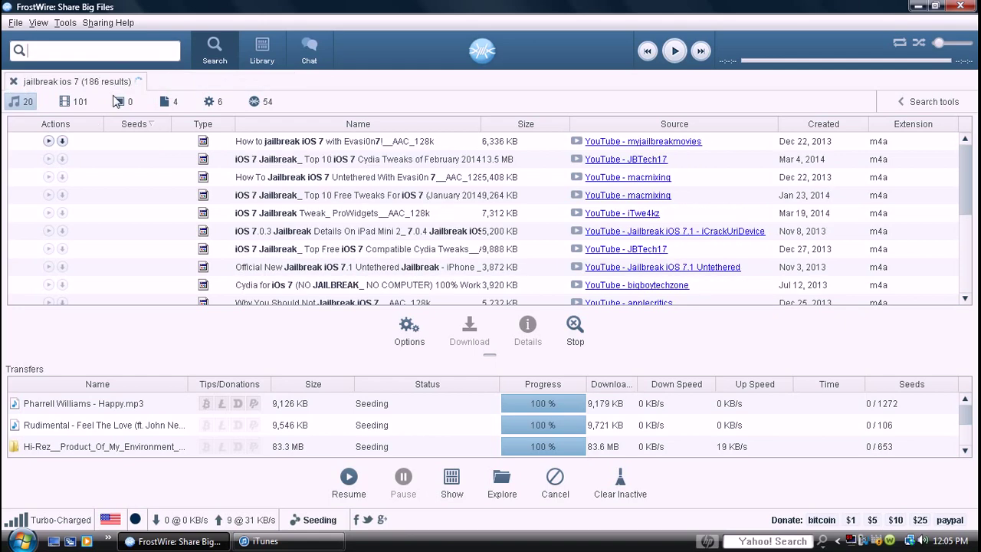
left_click(213, 102)
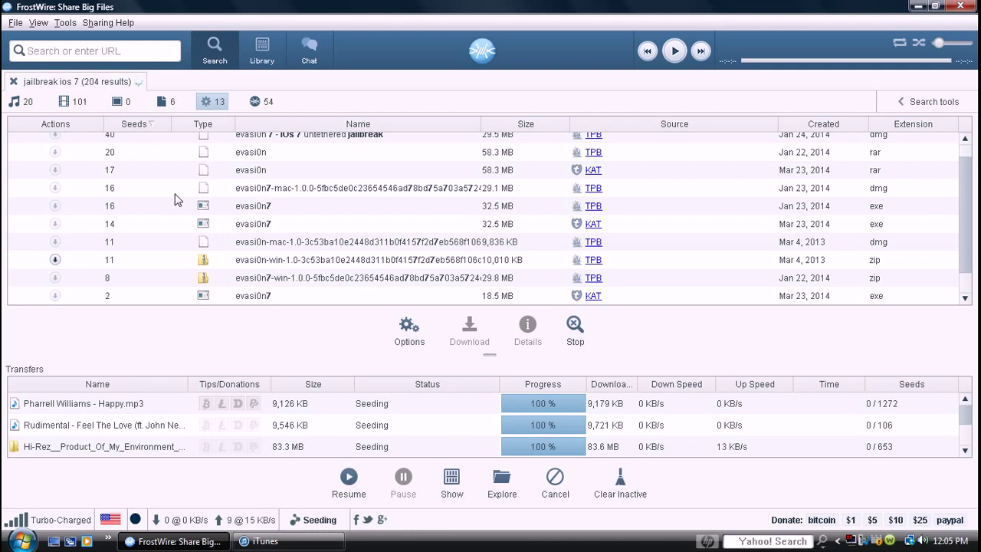
scroll(226, 157, "up", 1)
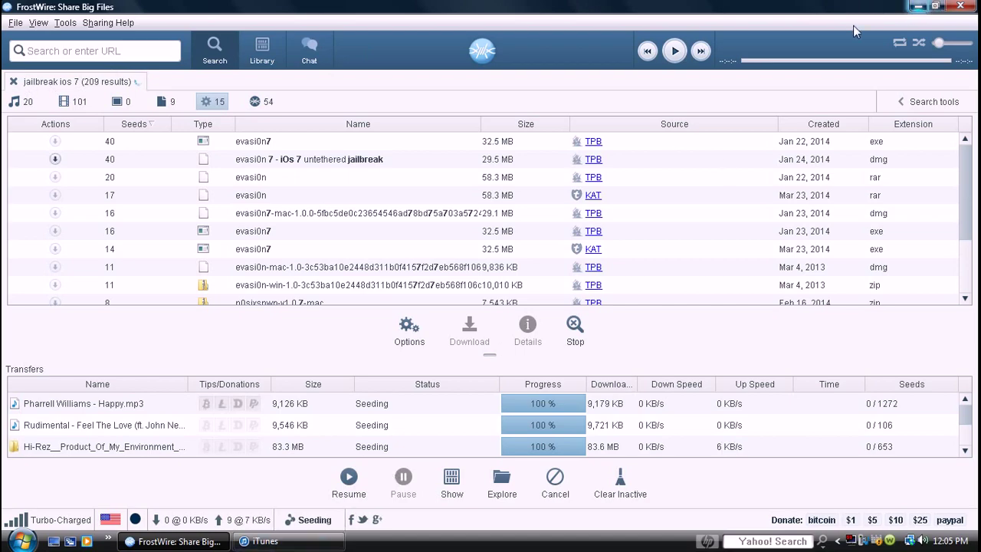
left_click(920, 5)
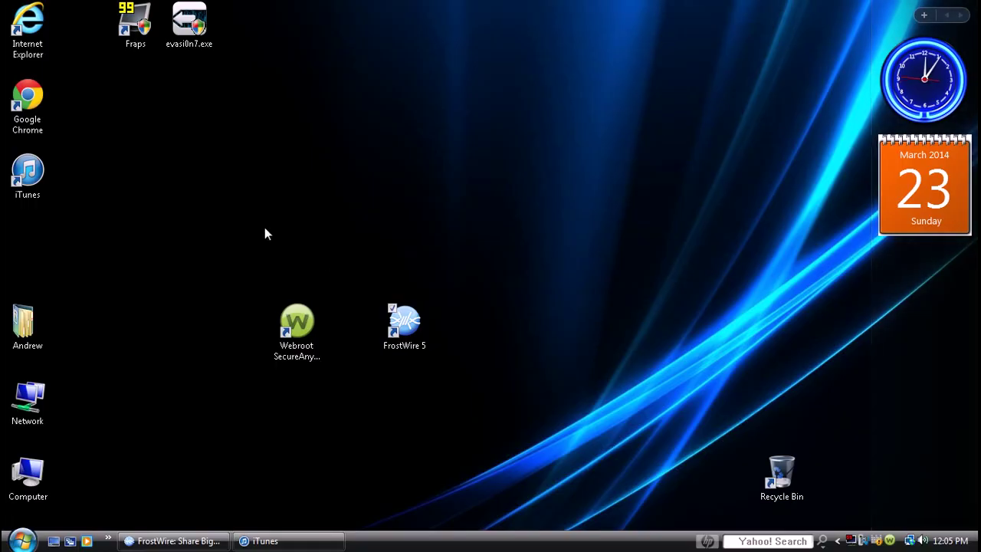